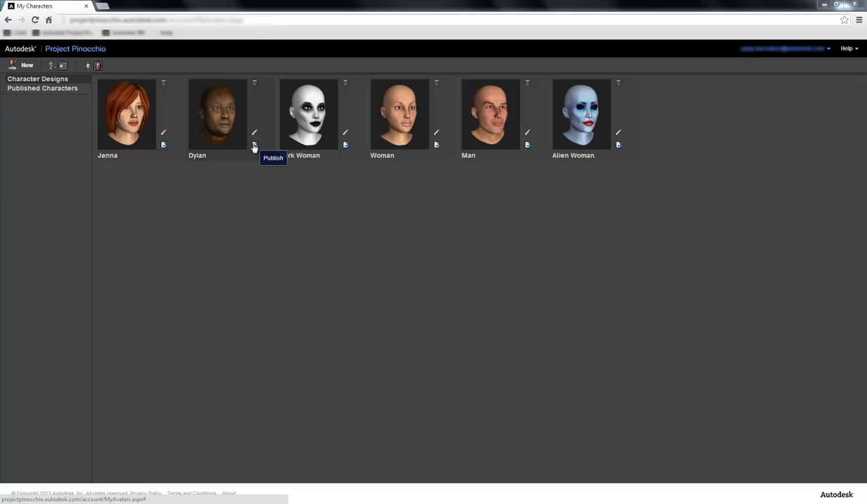
- Publish the Dylan character with Male (183cm, 72in) height, only Medium poly resolution, and Facial blend shapes
click(255, 146)
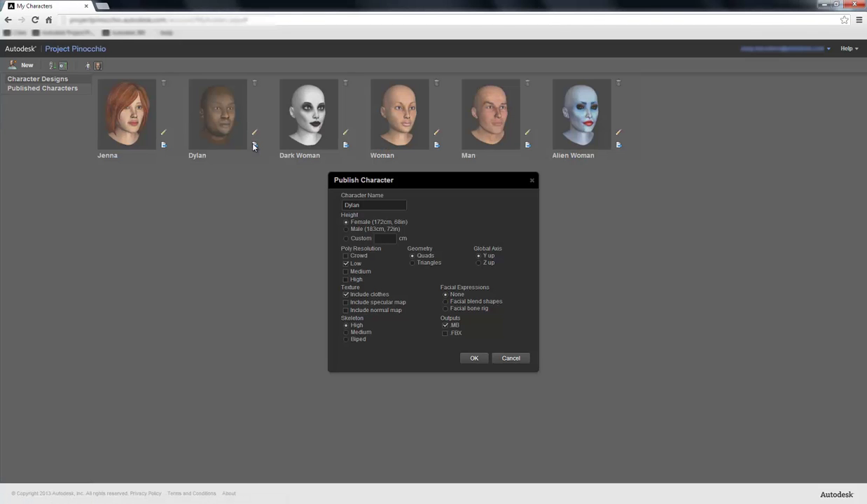
click(351, 203)
click(346, 229)
click(344, 263)
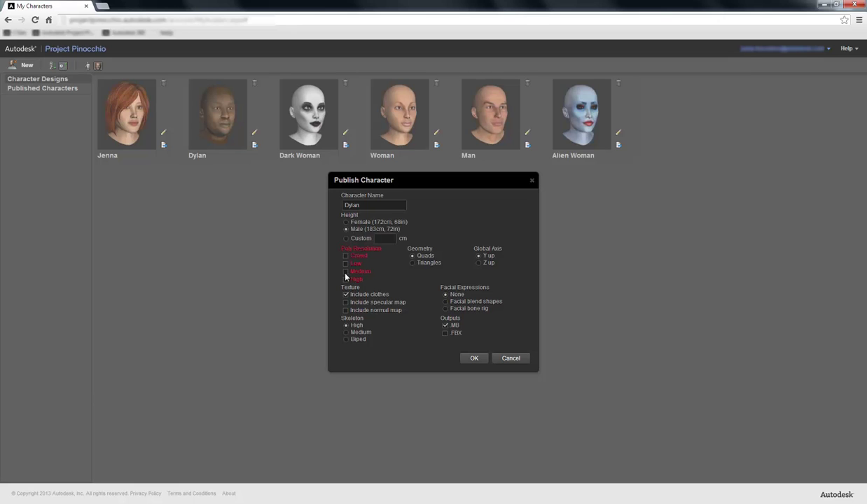
click(346, 271)
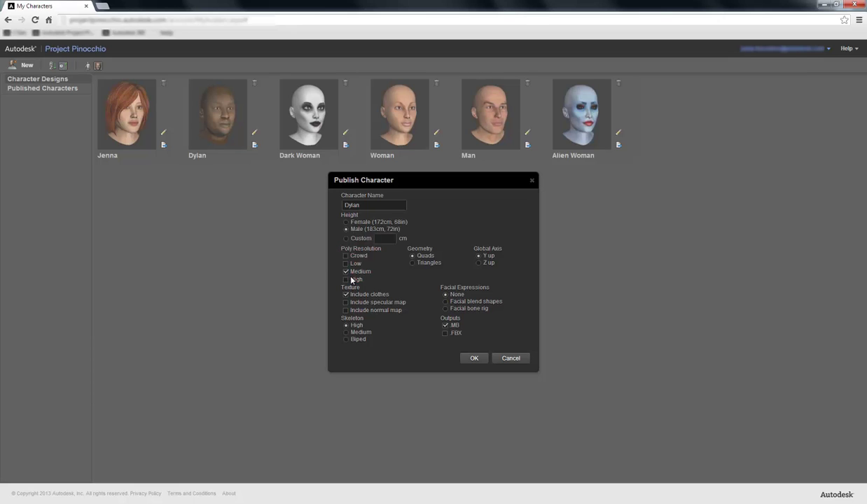
click(445, 302)
click(475, 360)
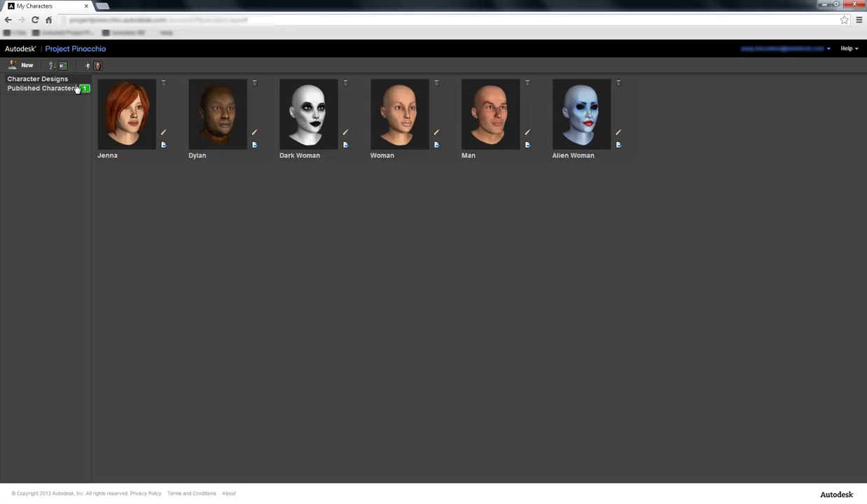
- Download the published Dylan character and show Dylan.zip in its download folder
click(73, 92)
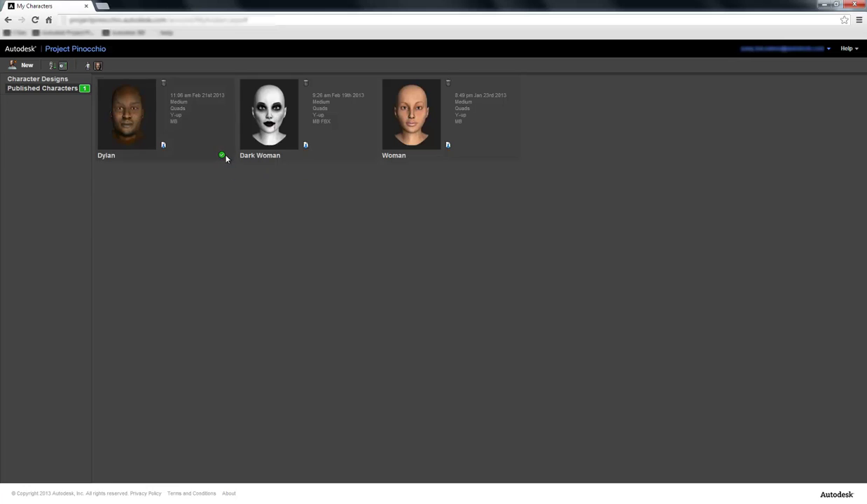
mouse_move(223, 157)
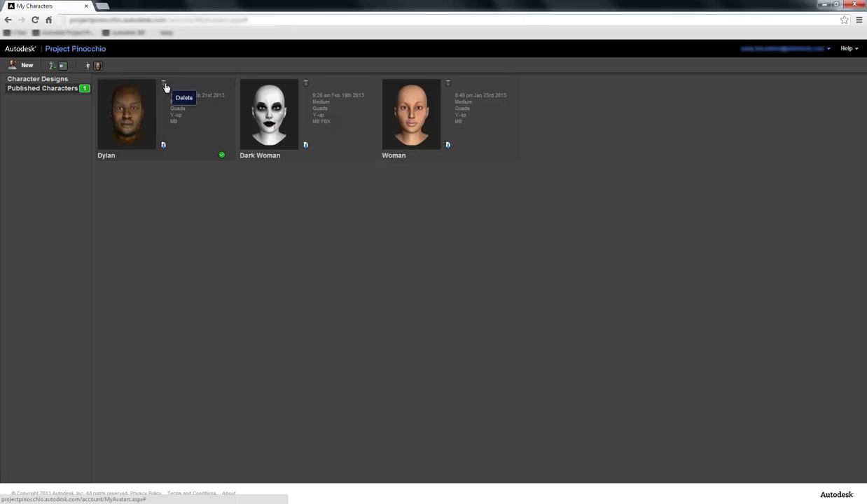
click(163, 147)
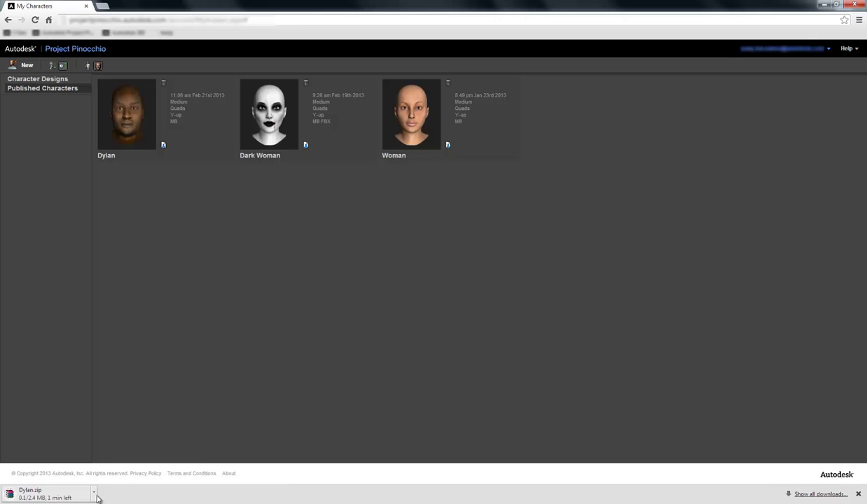
click(93, 493)
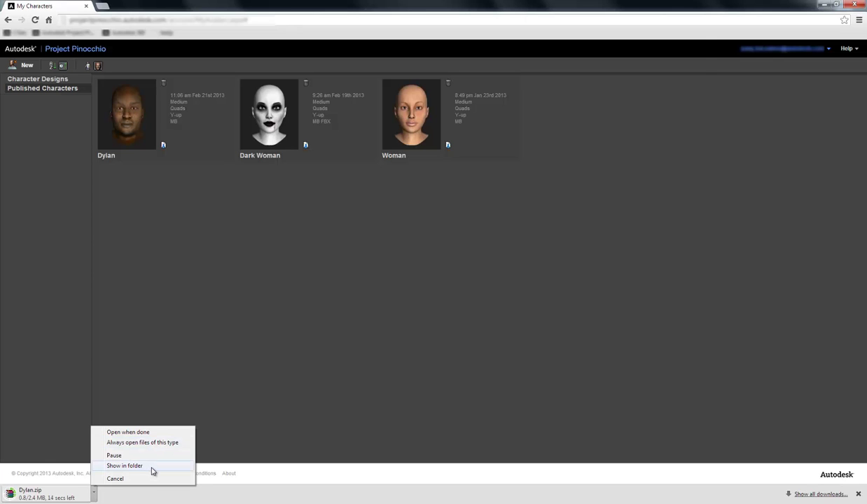
click(147, 466)
drag(403, 49, 494, 112)
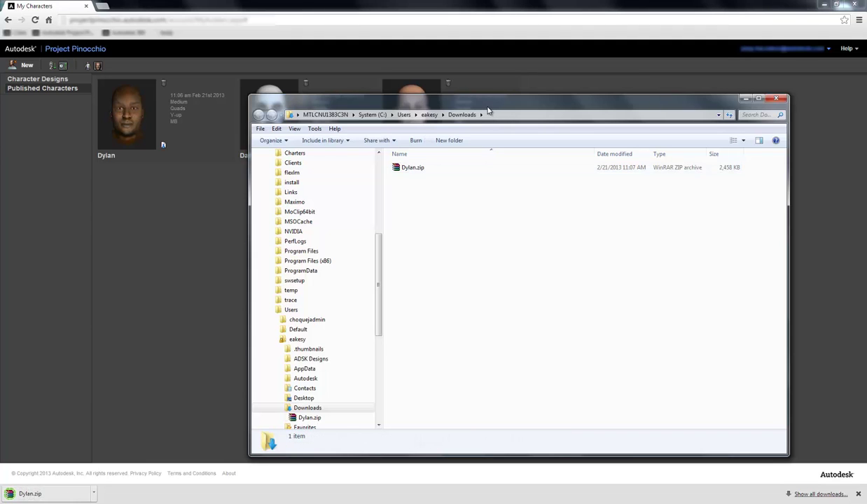
drag(488, 111, 582, 120)
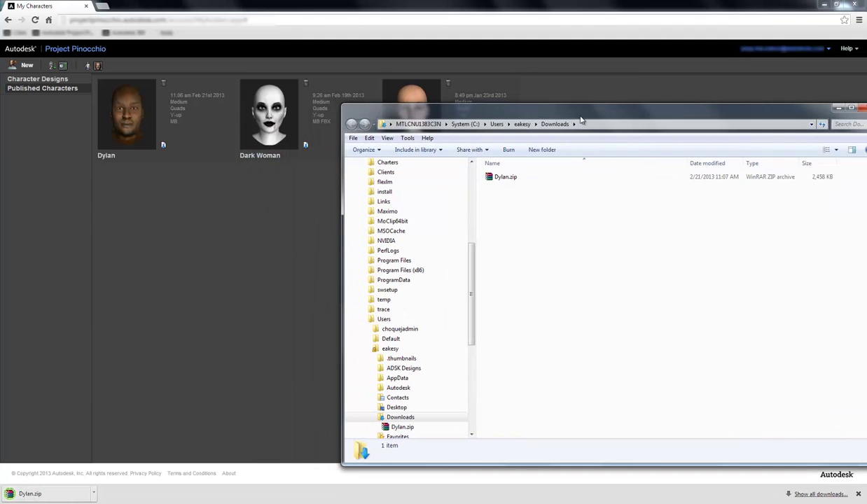
- Move Dylan.zip from the Downloads folder to the C:\WIPtemp\temp folder and close the Downloads window
click(495, 178)
mouse_move(3, 109)
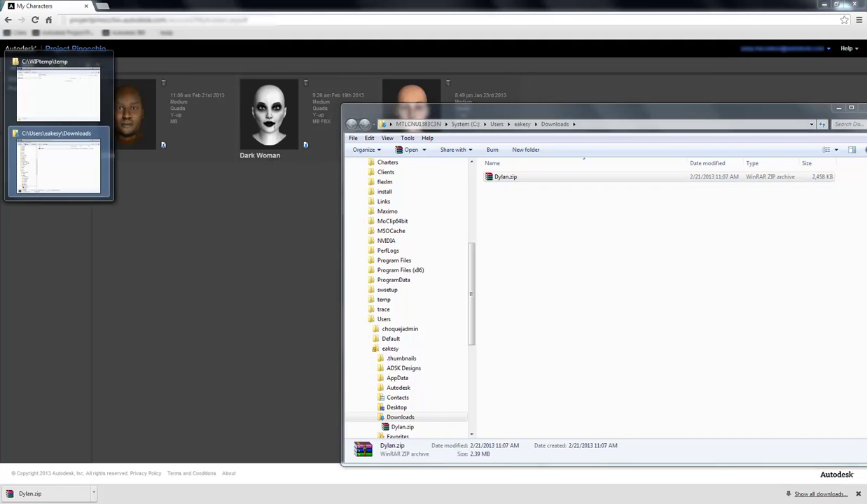
click(62, 106)
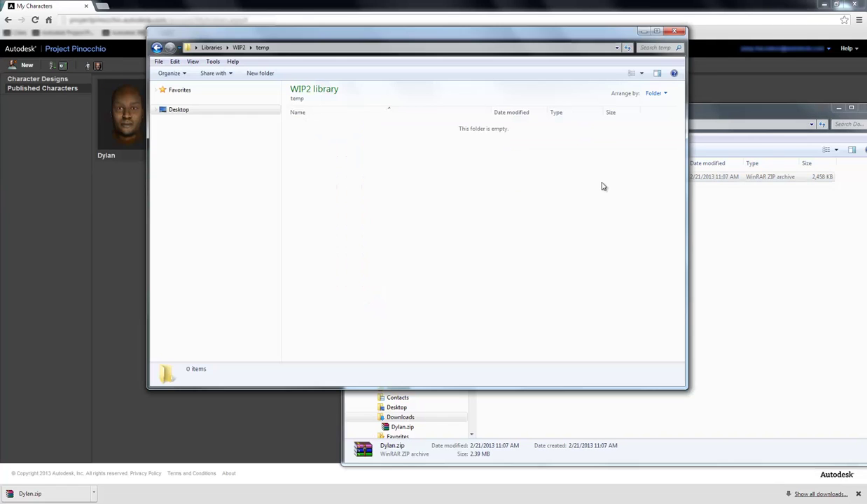
click(759, 223)
drag(491, 177, 321, 165)
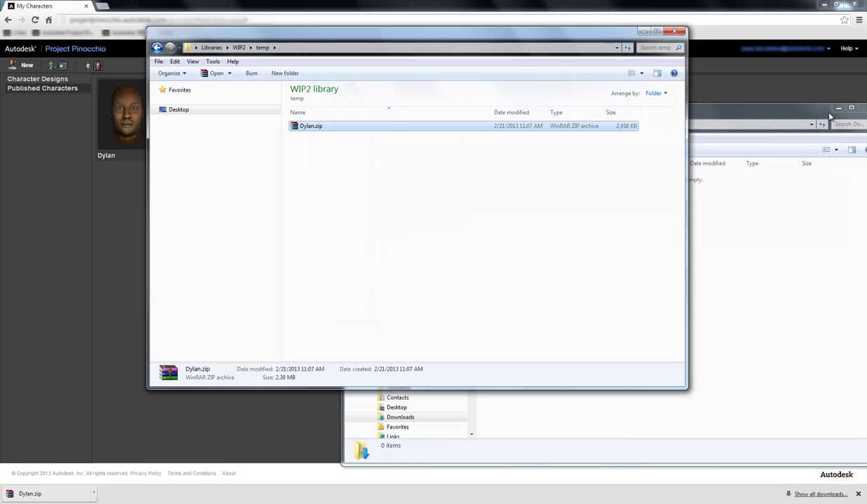
drag(795, 110, 693, 101)
click(768, 99)
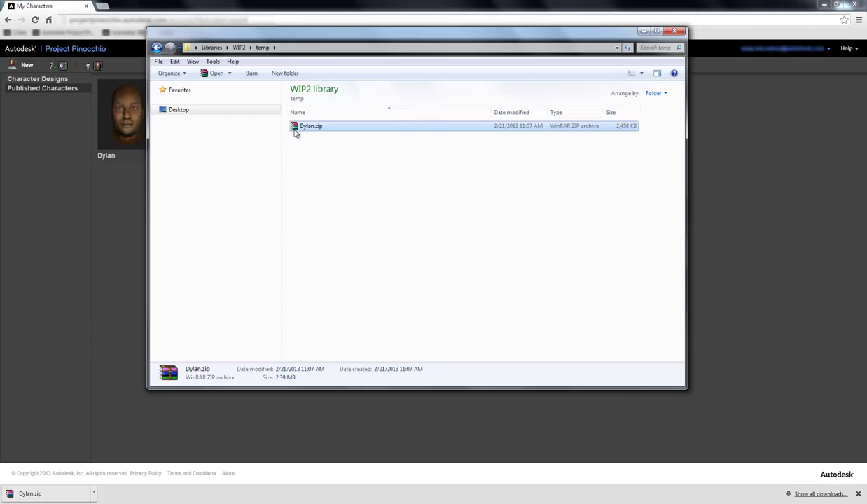
- Extract Dylan.zip to temp\Dylan\ and open the extracted folder to check its Maya scene and colour texture files
right_drag(297, 130, 339, 202)
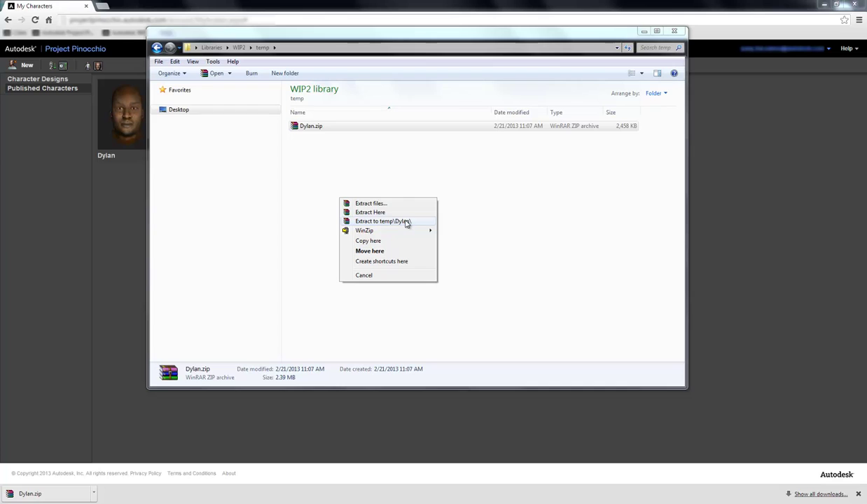
click(407, 221)
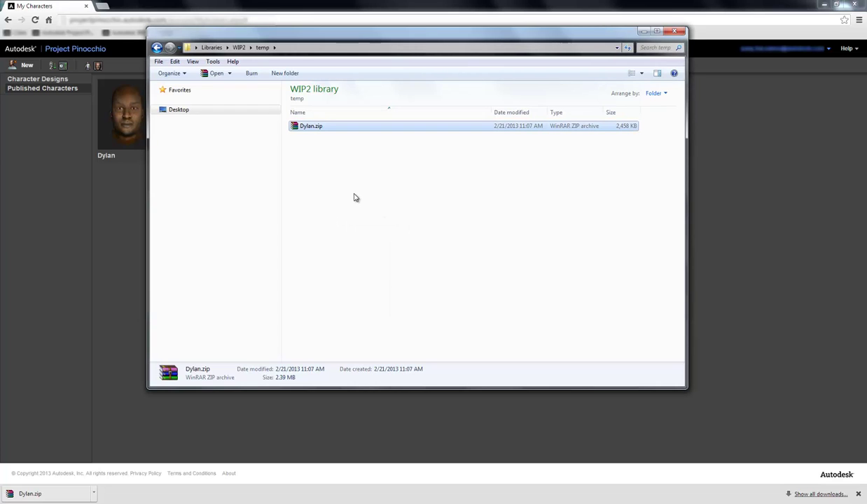
double_click(338, 128)
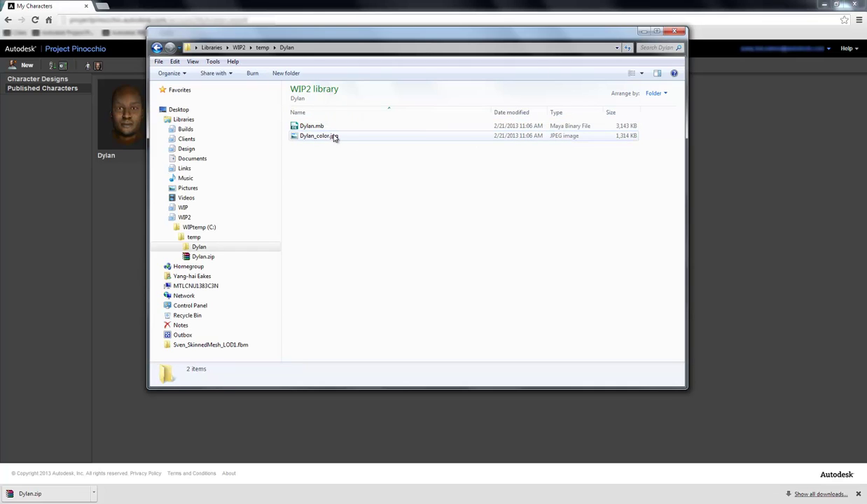
key(Down)
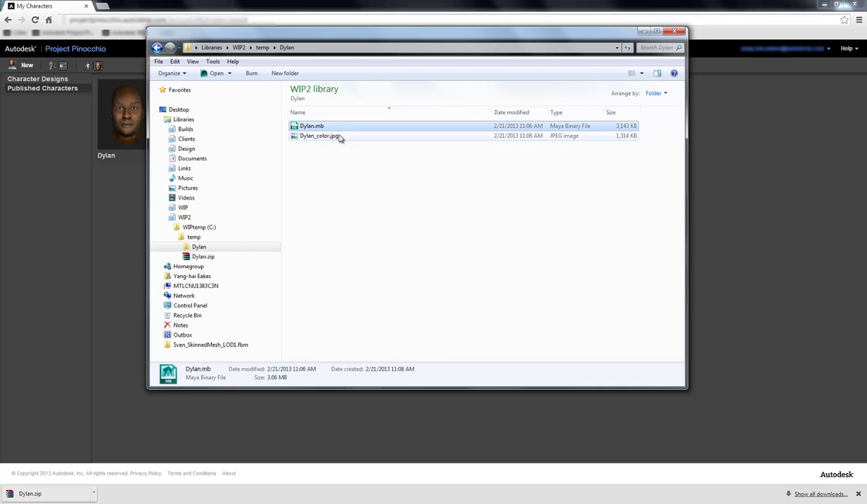
click(340, 139)
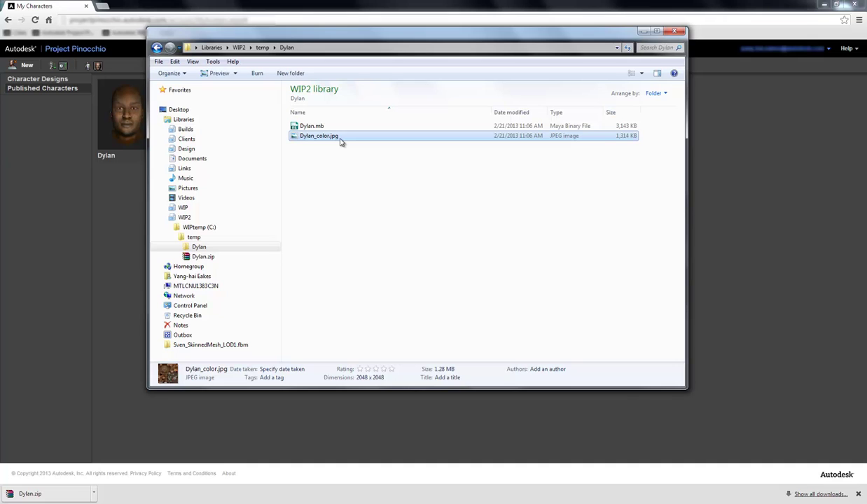
- Switch to Maya and import Dylan.mb from the extracted Dylan folder into the empty scene
click(306, 126)
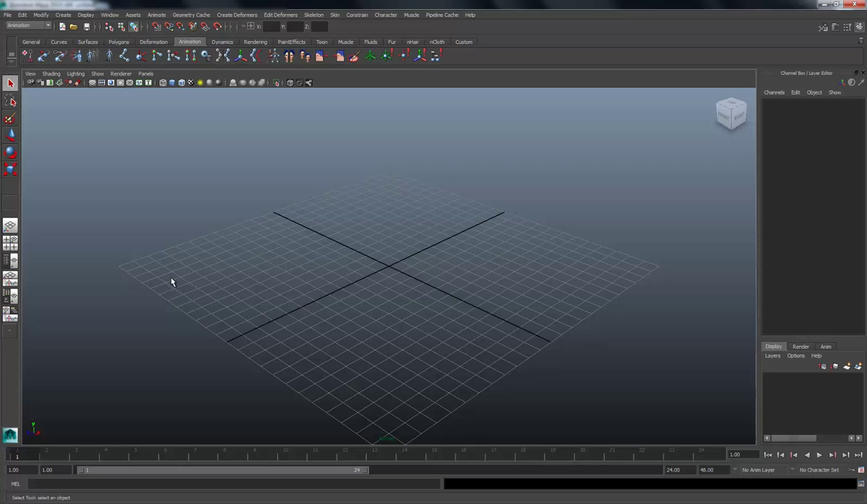
key(alt+Tab)
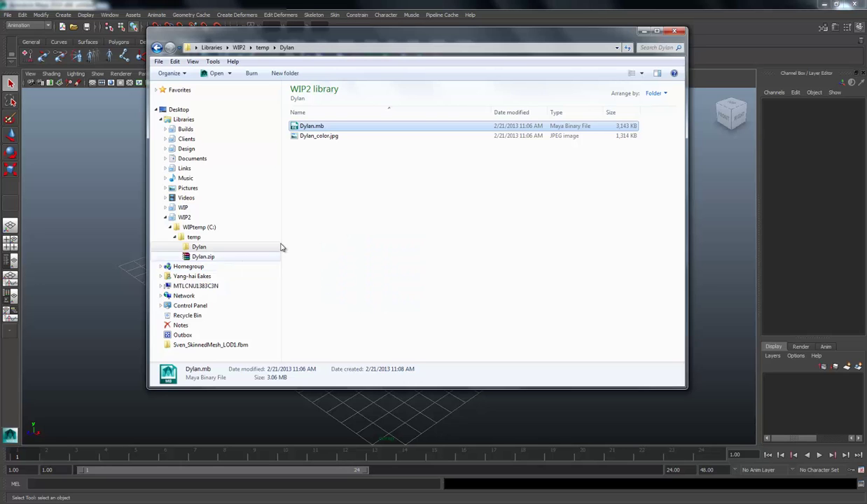
drag(298, 40, 475, 116)
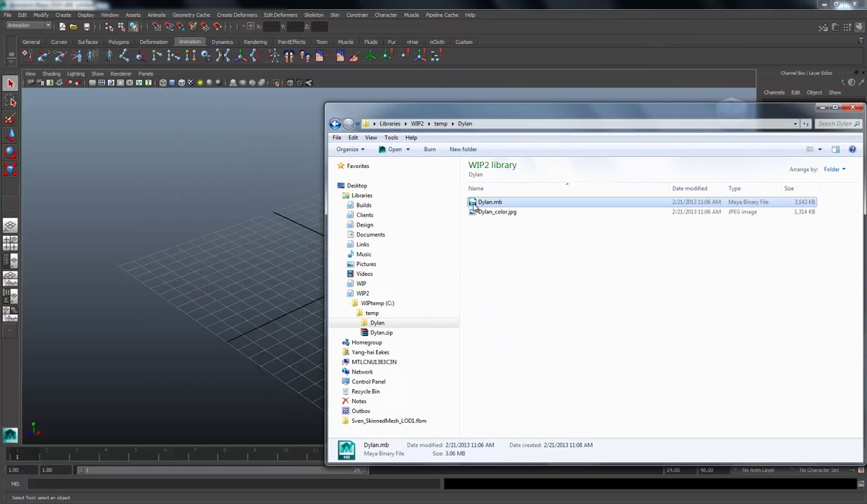
drag(475, 205, 253, 194)
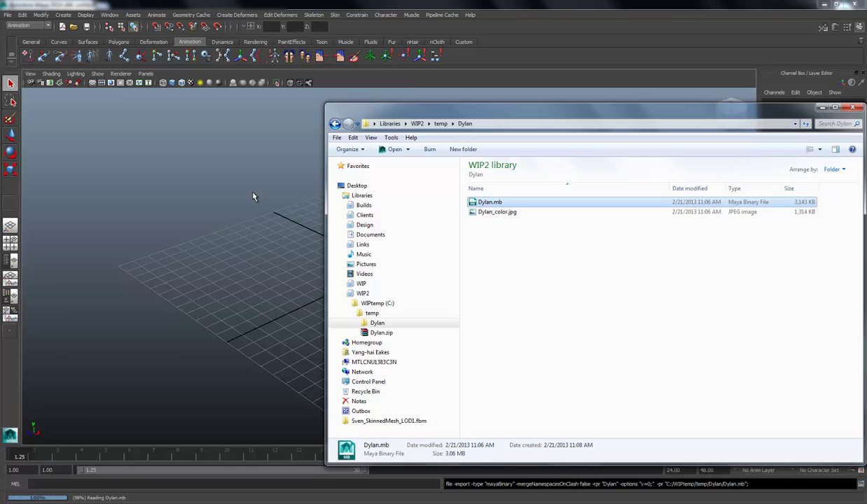
click(70, 134)
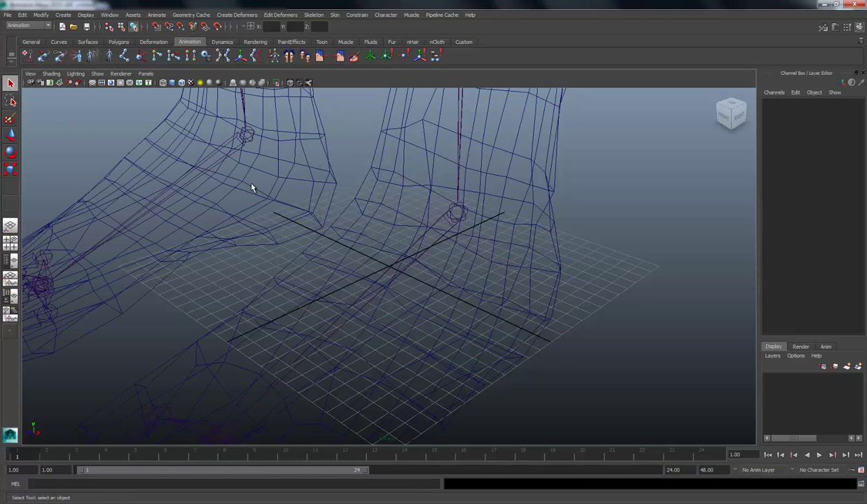
- Frame the whole imported character and display it shaded with its texture maps, viewed from the front
key(a)
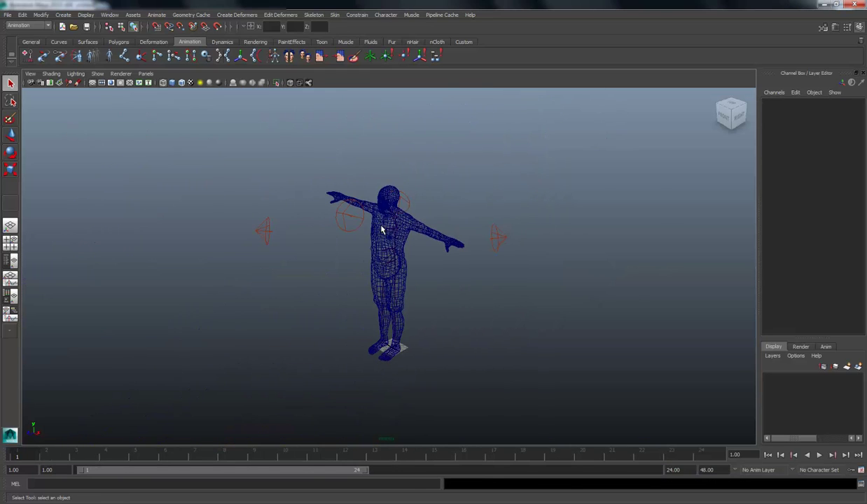
key(6)
mouse_move(531, 255)
alt+mouse_down()
mouse_move(535, 237)
mouse_move(470, 244)
mouse_move(552, 238)
mouse_move(522, 255)
mouse_move(569, 255)
mouse_move(535, 267)
mouse_move(494, 251)
alt+mouse_up()
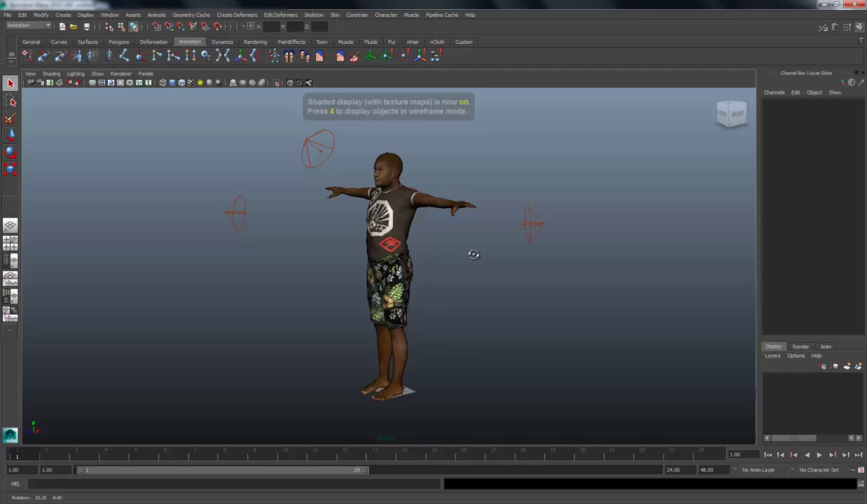
mouse_move(473, 254)
alt+mouse_down()
mouse_move(497, 260)
mouse_move(472, 238)
alt+mouse_up()
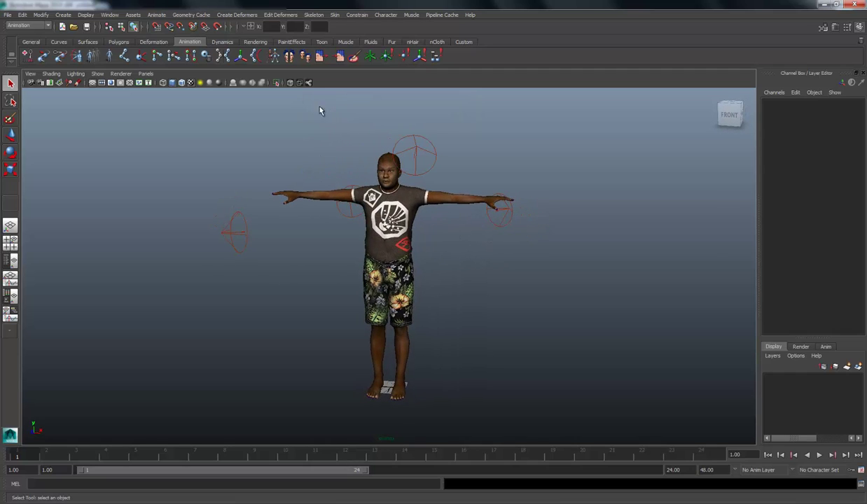
mouse_move(462, 253)
alt+mouse_down()
mouse_move(482, 245)
mouse_move(443, 244)
mouse_move(471, 244)
alt+mouse_up()
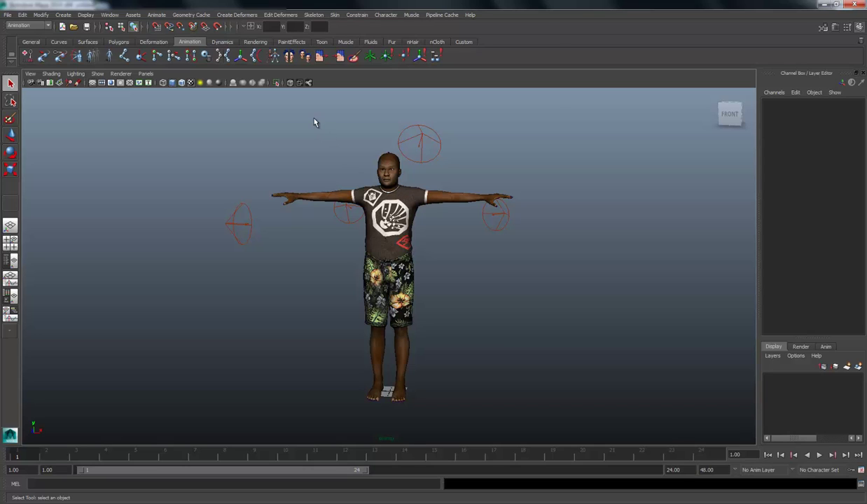
- Open the HumanIK character controls and set Character as the active character
click(110, 16)
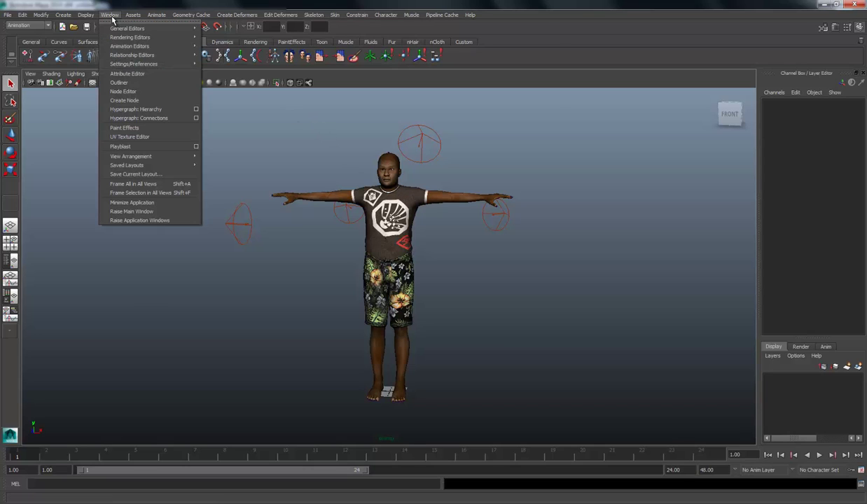
mouse_move(162, 46)
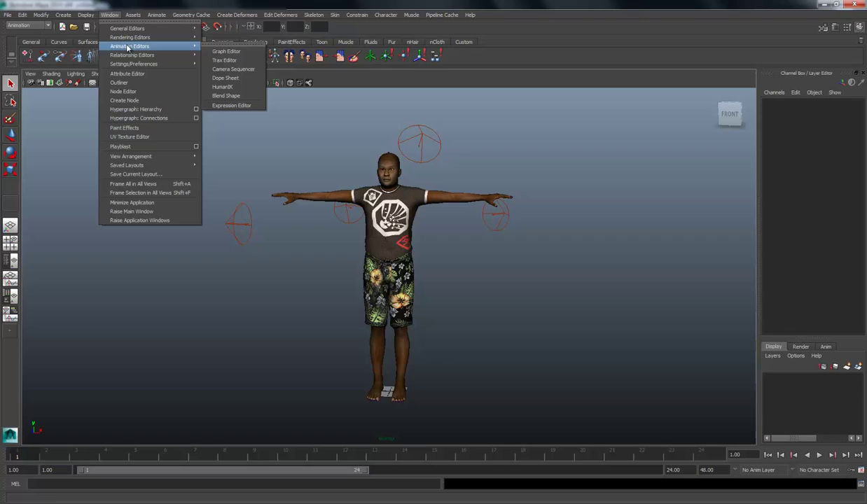
click(252, 91)
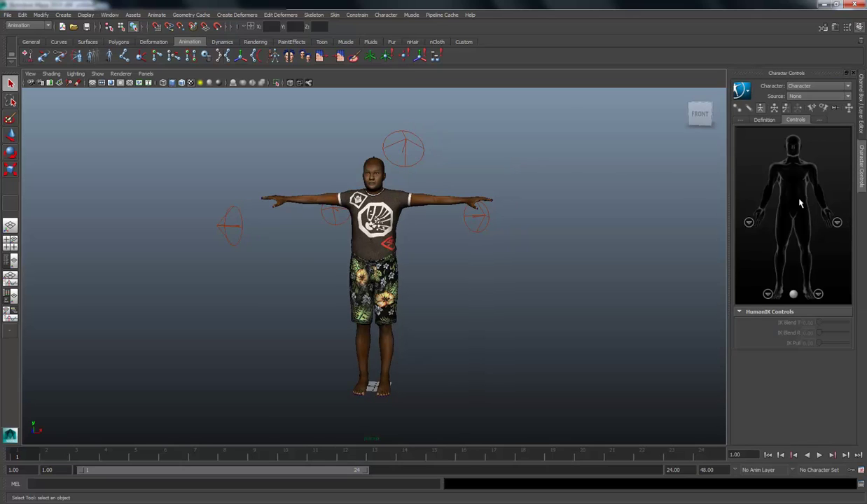
click(806, 87)
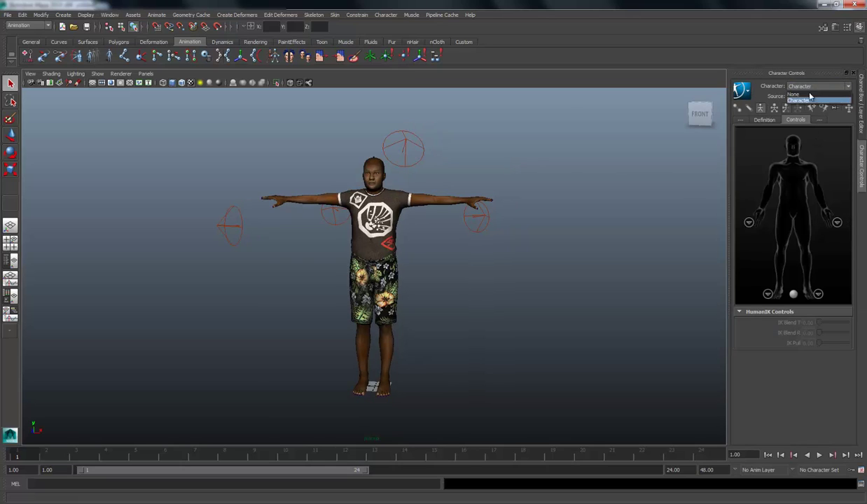
click(802, 102)
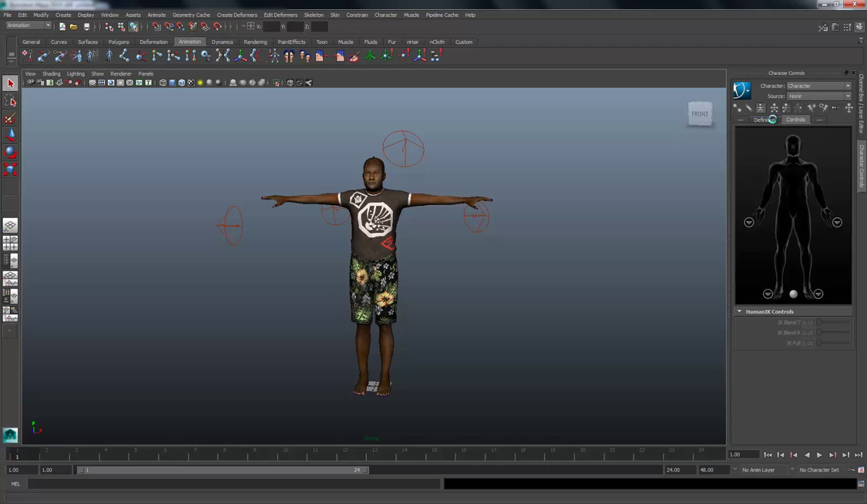
- Examine the character's HumanIK skeleton definition, then return to its control display
click(760, 120)
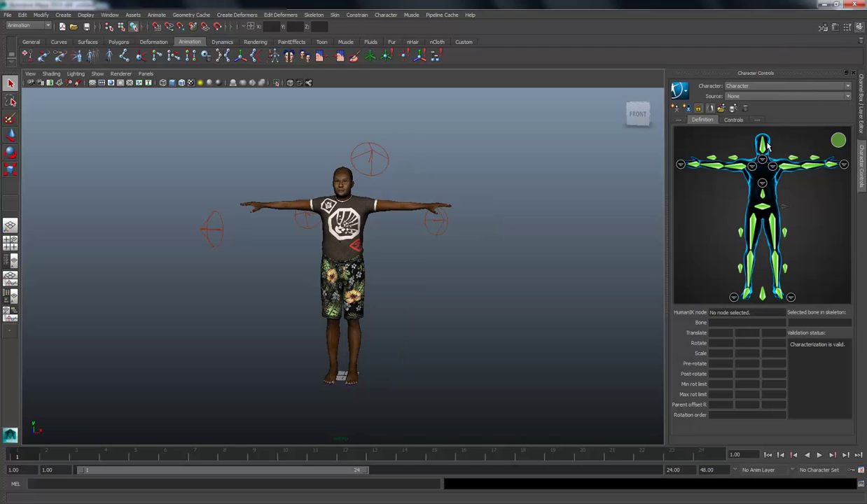
click(733, 120)
mouse_move(571, 201)
alt+mouse_down()
mouse_move(616, 191)
mouse_move(569, 191)
alt+mouse_up()
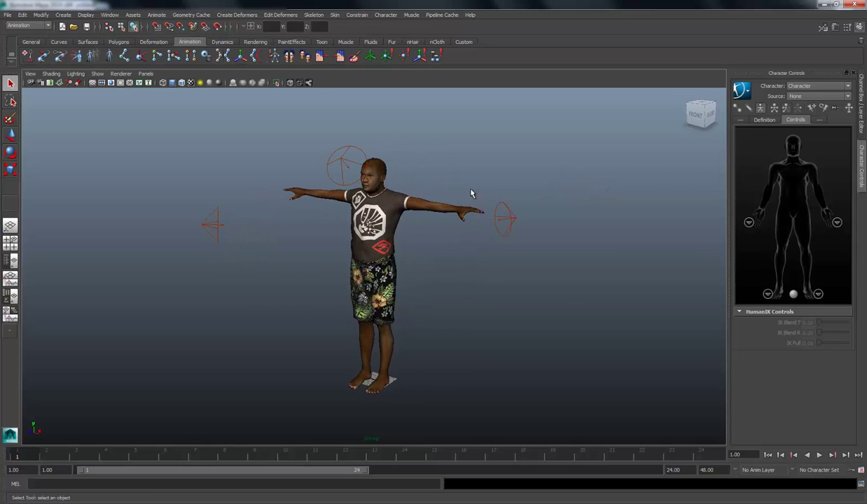
- Set the character's source to Control Rig and pull the left wrist control down and inward to bend the body
click(808, 97)
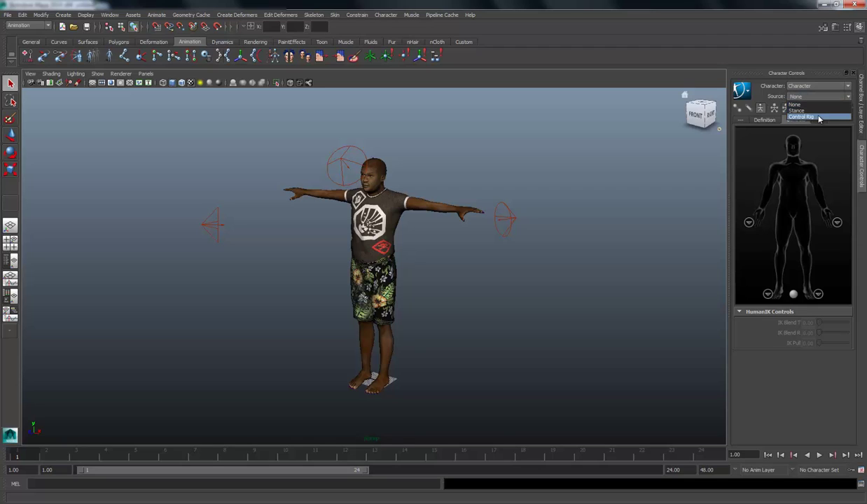
click(822, 117)
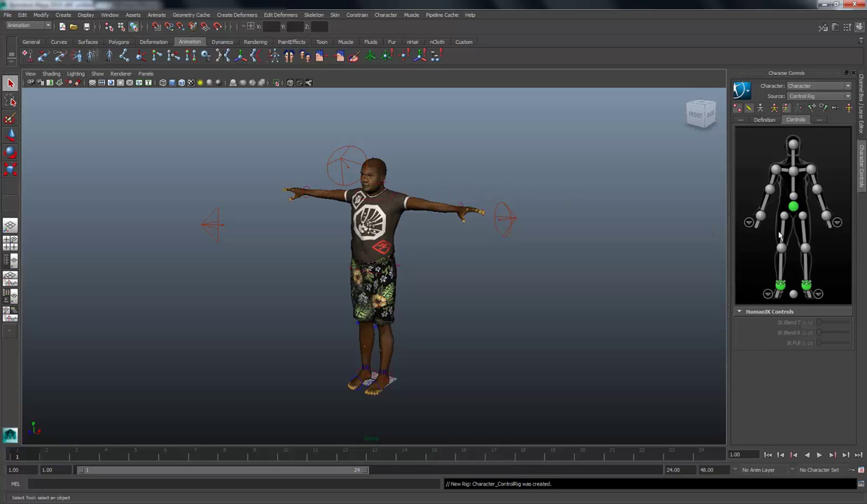
click(827, 218)
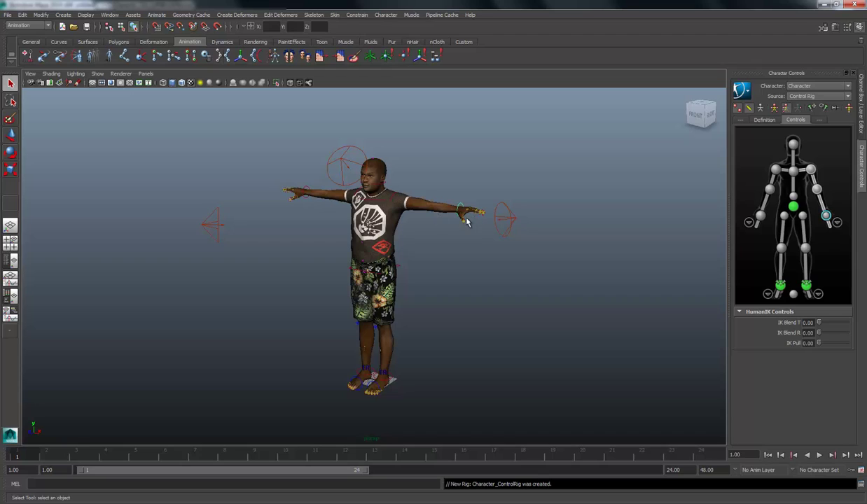
key(w)
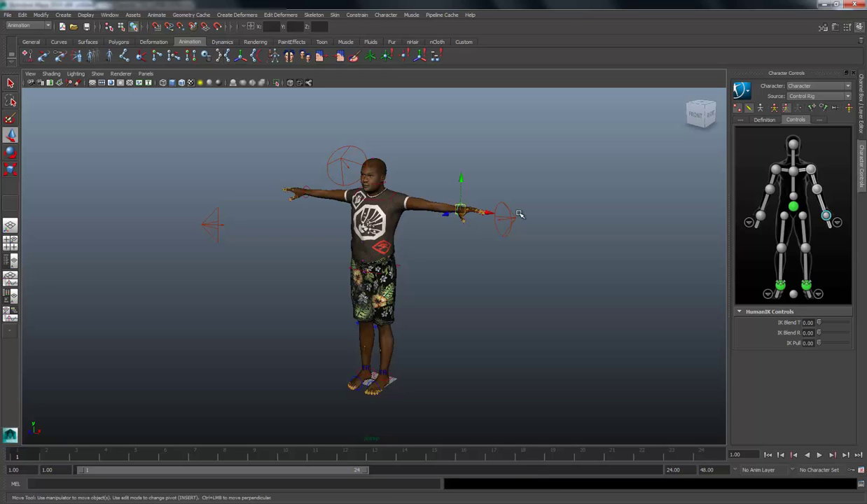
drag(462, 216, 427, 321)
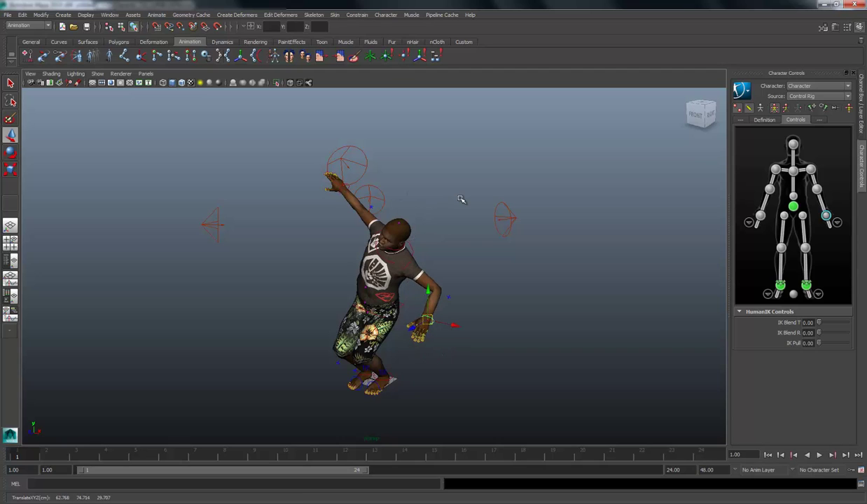
alt+drag(459, 200, 488, 190)
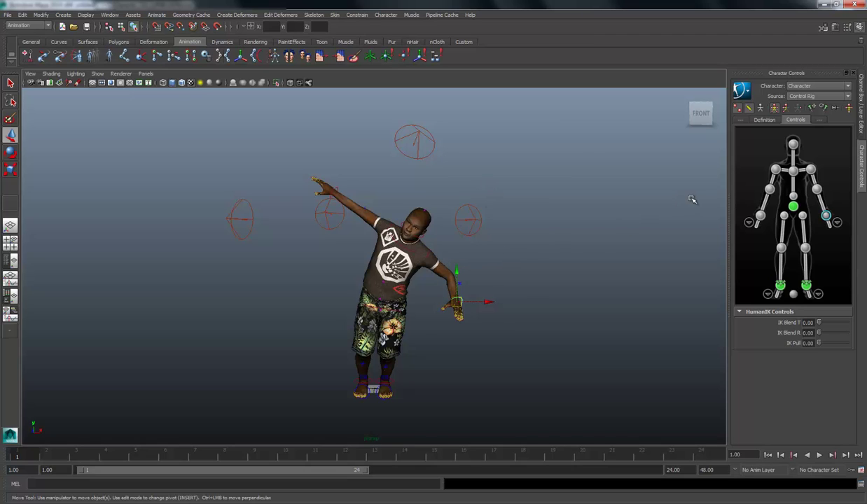
- Set the active HumanIK character to None and import the run1.ma motion capture example into the scene
click(813, 86)
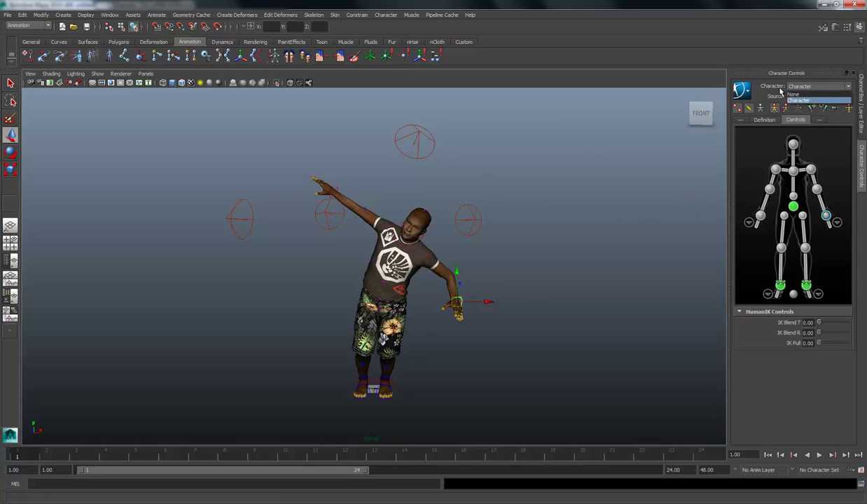
click(794, 94)
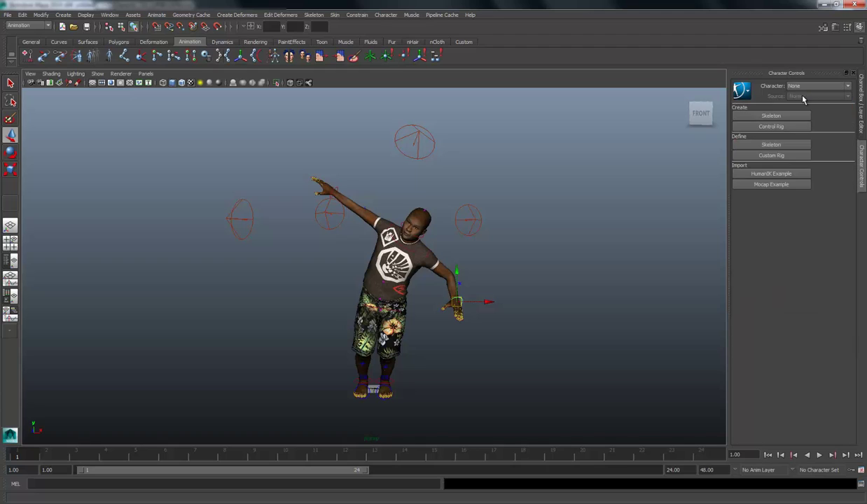
click(777, 186)
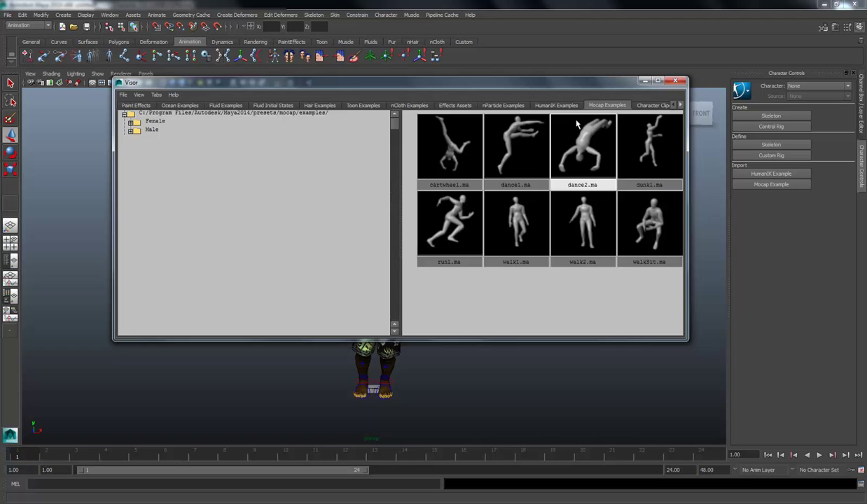
drag(574, 92, 707, 172)
click(599, 295)
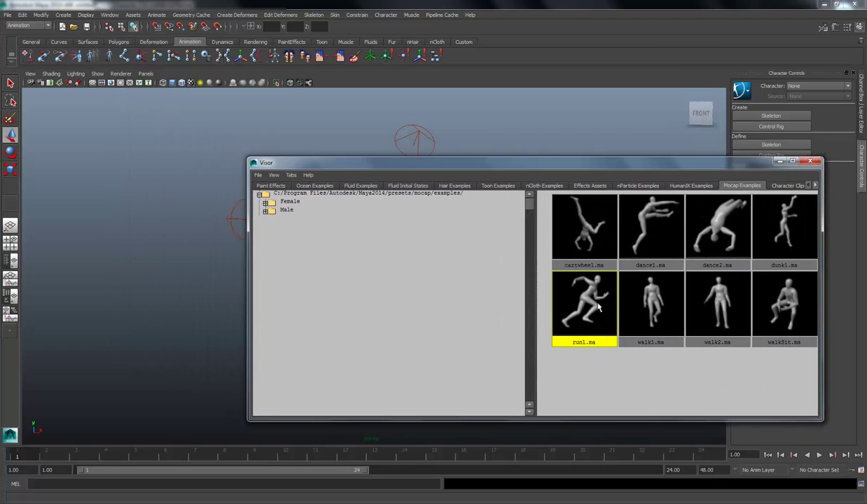
middle_drag(588, 302, 550, 124)
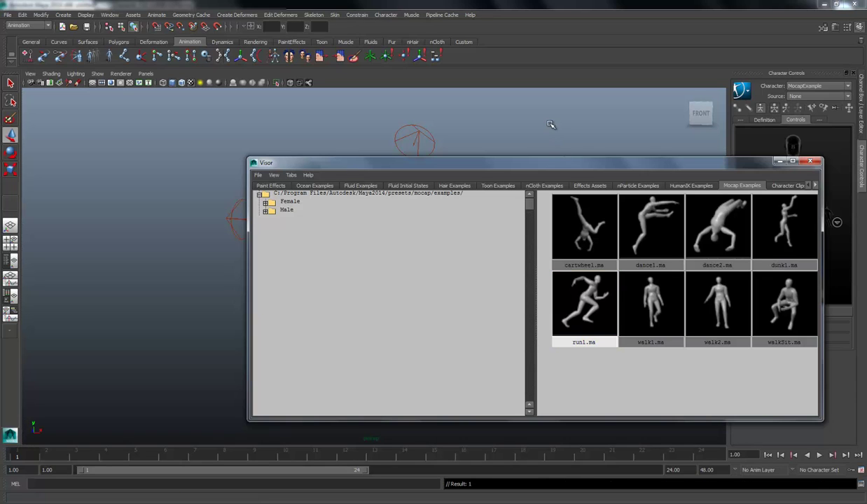
click(811, 162)
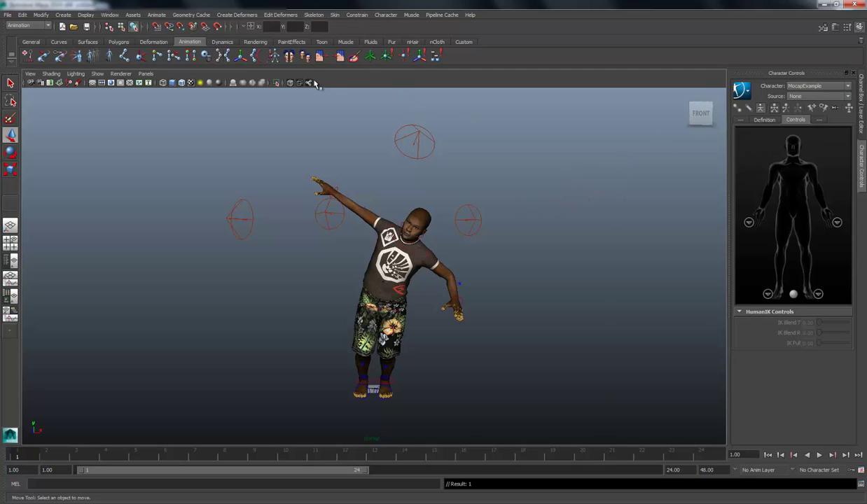
- Turn on X-ray joints and view Dylan together with the imported motion capture figure
click(311, 84)
scroll(407, 194, down, 5)
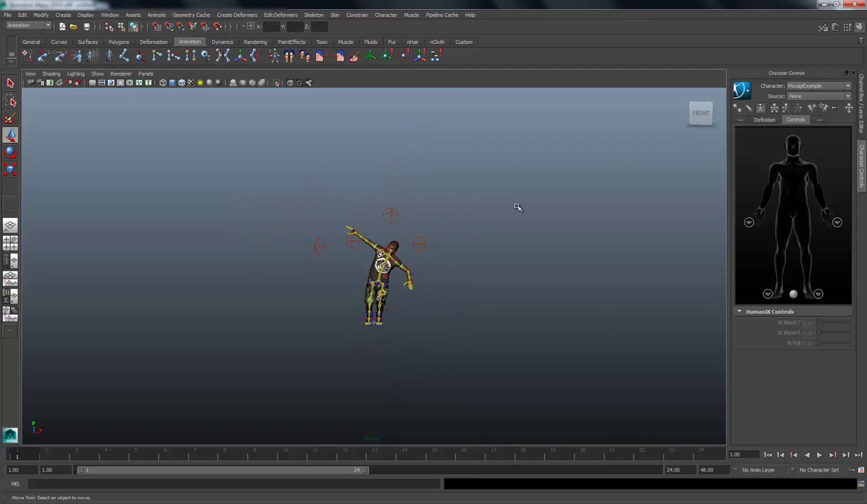
alt+drag(516, 207, 570, 230)
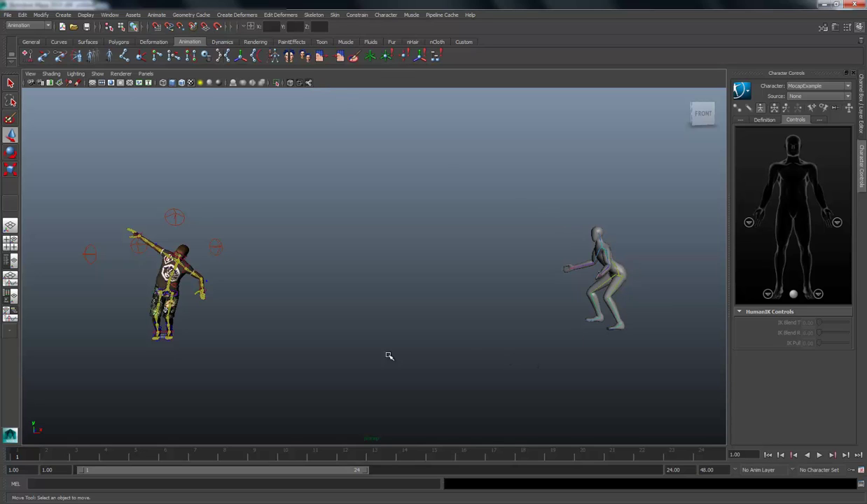
- Extend the animation range to 300 frames and limit playback to frames 1 to 71 to cover the run
double_click(156, 474)
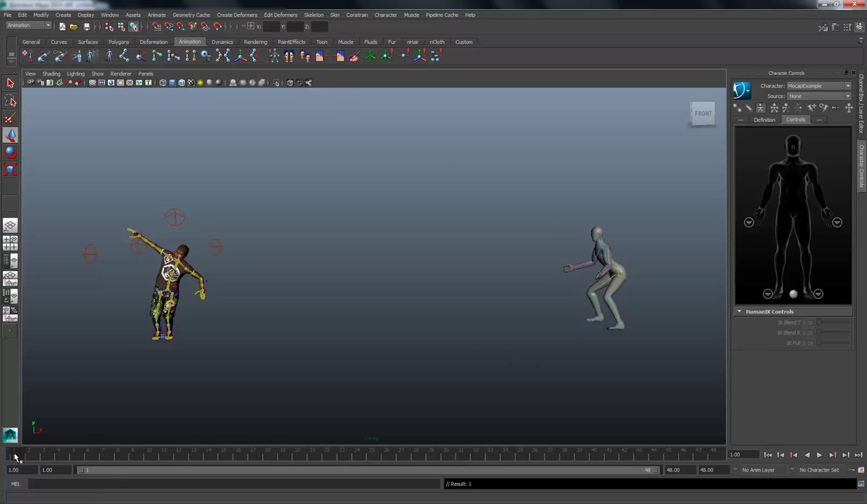
drag(15, 456, 664, 468)
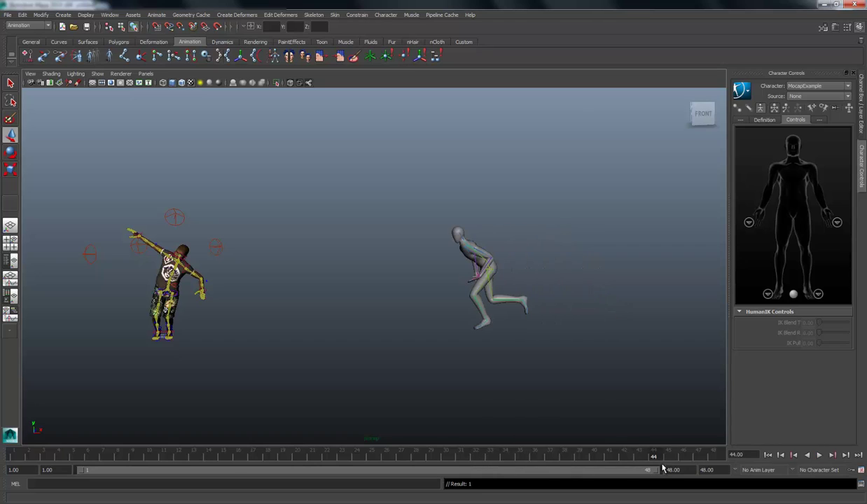
double_click(667, 470)
key(Return)
drag(118, 456, 161, 460)
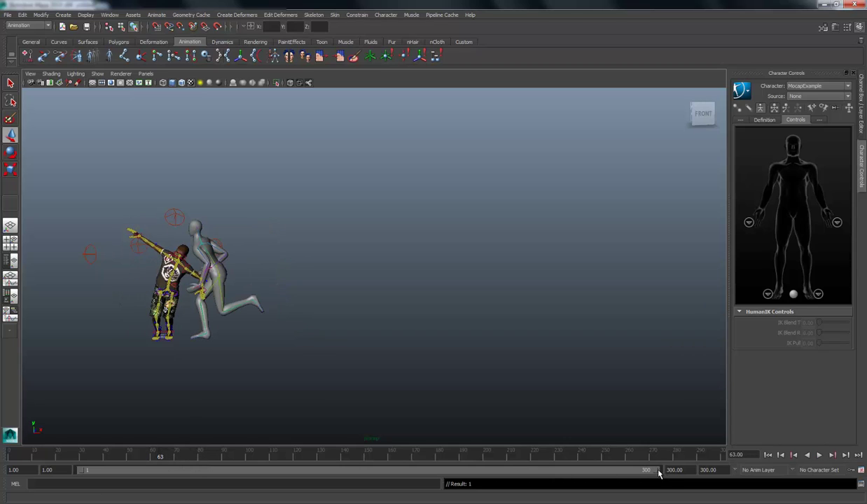
drag(654, 474, 206, 475)
- Make Character the active HumanIK character and set its source to MocapExample
click(799, 96)
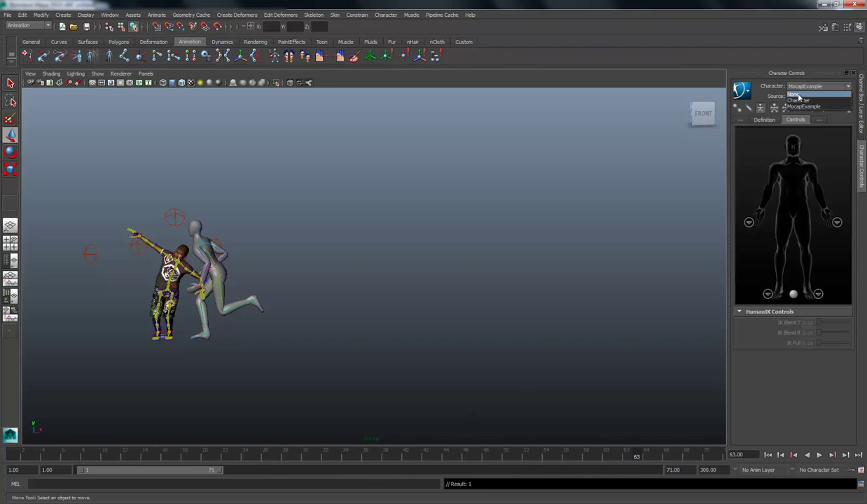
click(798, 101)
click(811, 96)
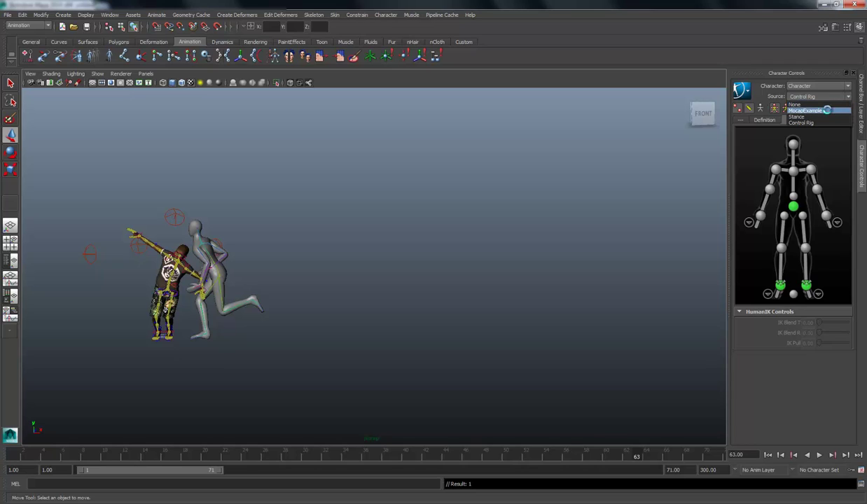
click(827, 110)
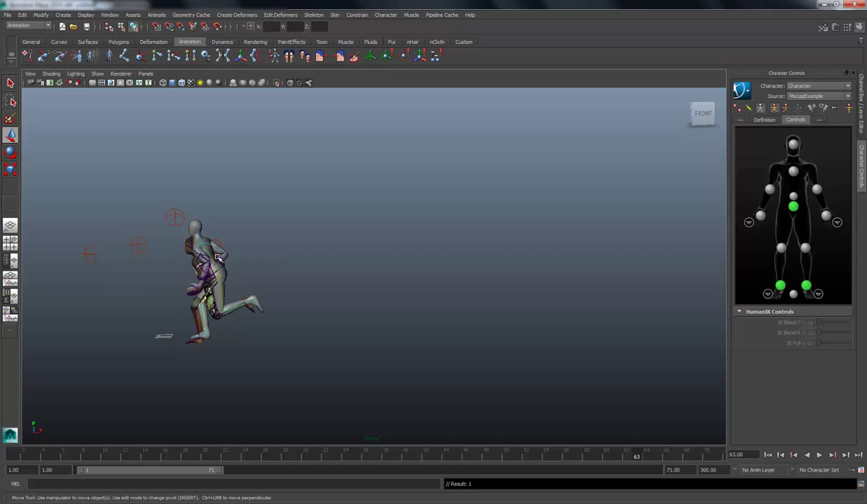
- Turn off X-ray joints and review the retargeted run animation on Dylan from the side and front
alt+drag(330, 246, 371, 307)
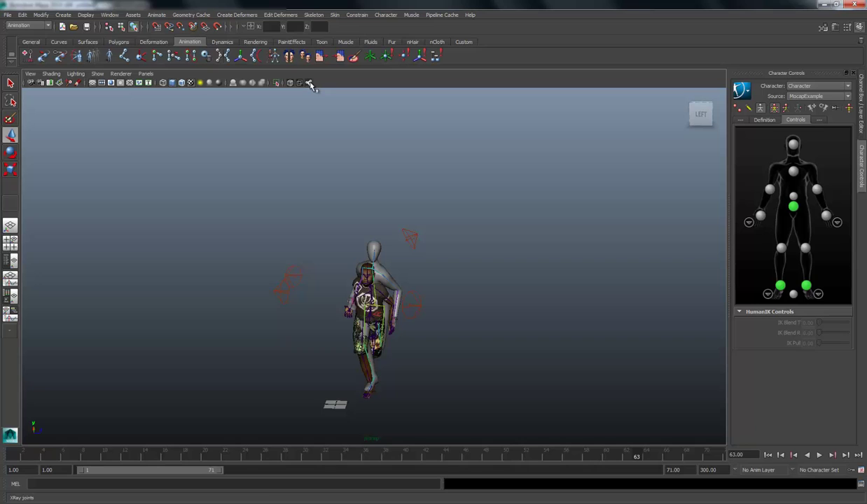
click(311, 84)
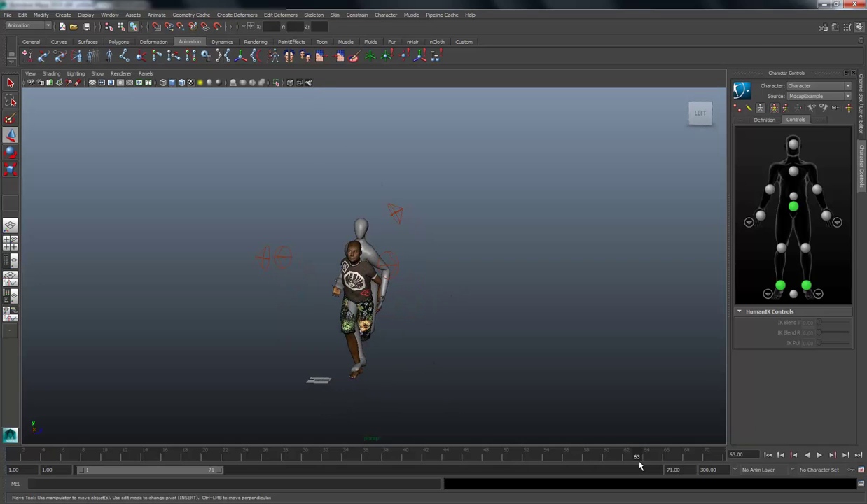
drag(639, 464, 257, 457)
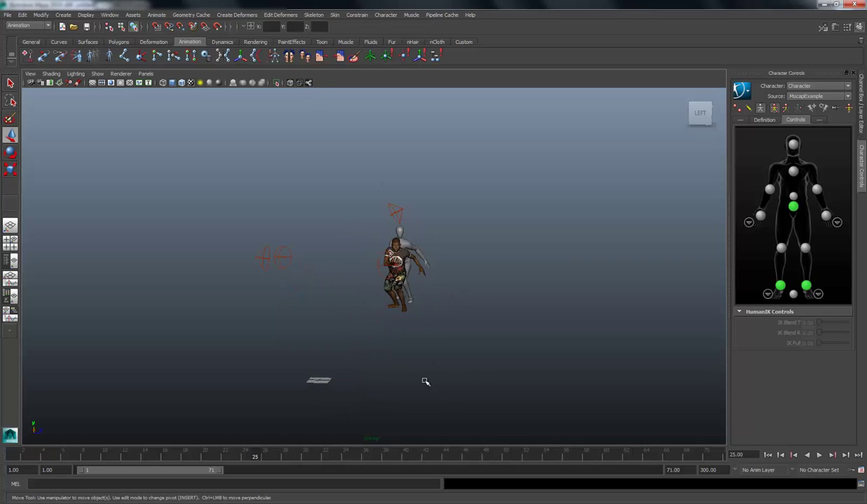
alt+drag(425, 382, 387, 384)
key(alt+v)
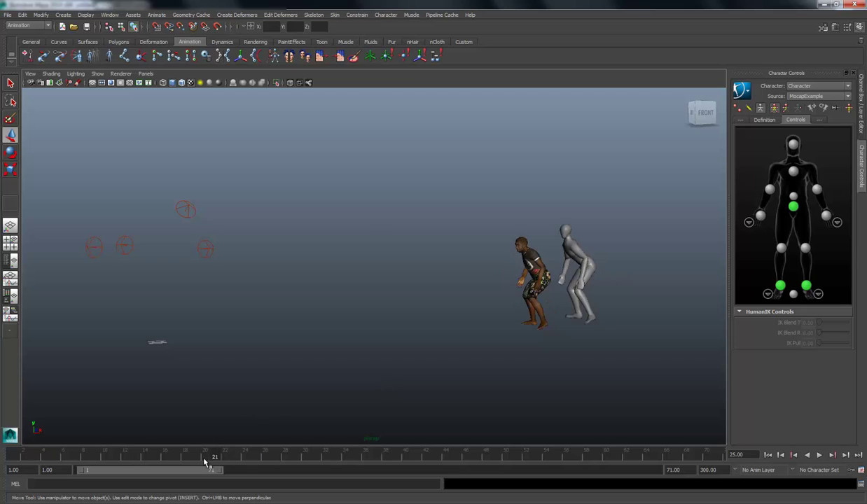